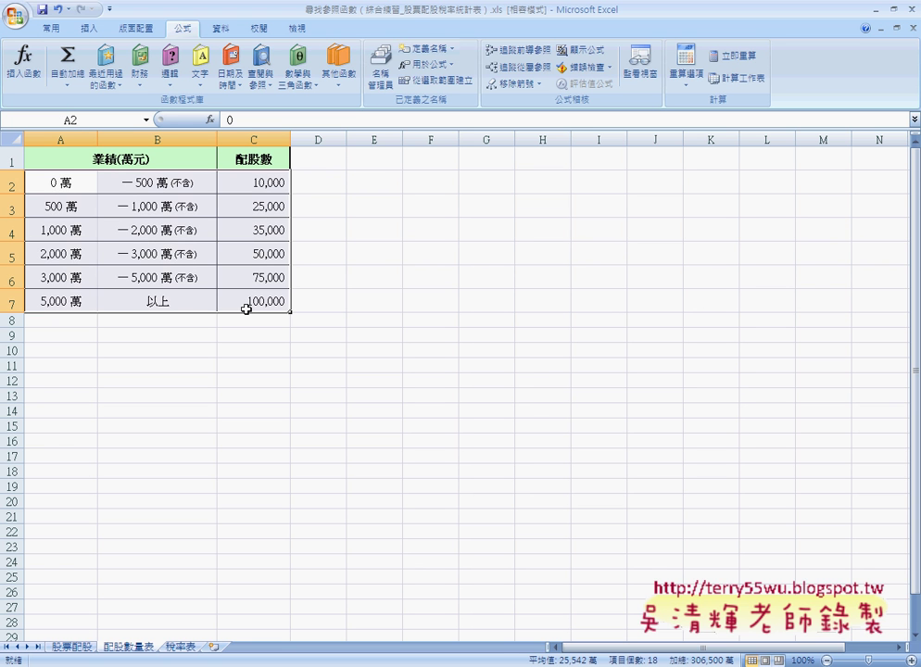
# Open and cancel a first Define Name attempt, then edit the 配股數量表 sheet tab name
pyautogui.click(432, 56)
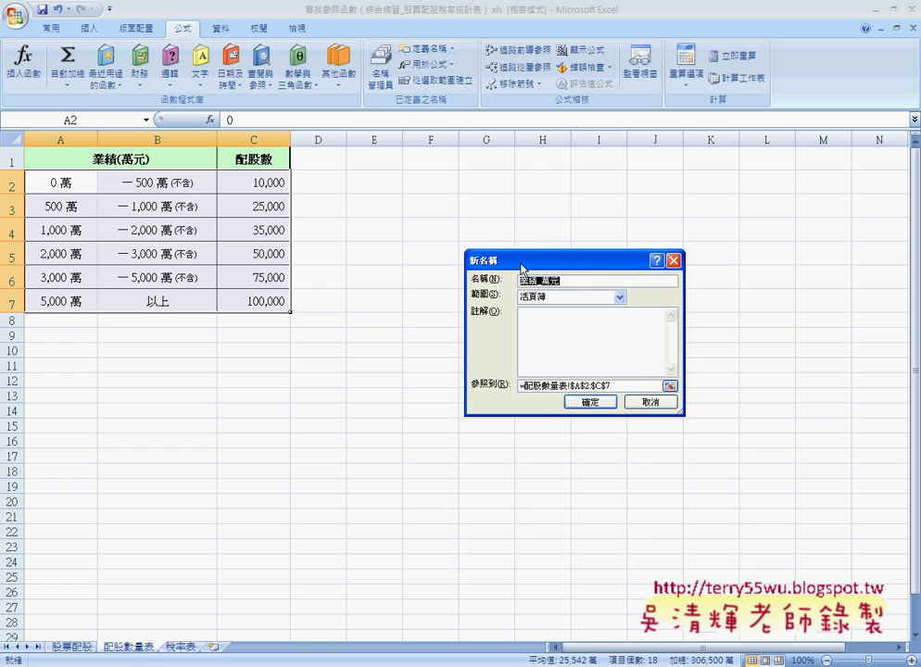
pyautogui.moveTo(567, 268); pyautogui.dragTo(426, 270)
pyautogui.click(551, 403)
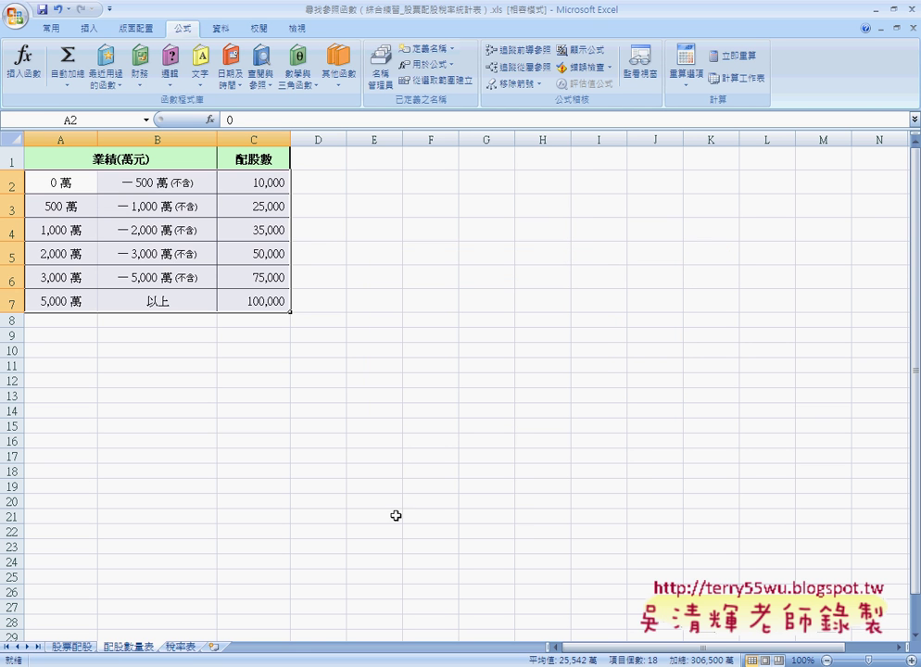
pyautogui.doubleClick(129, 647)
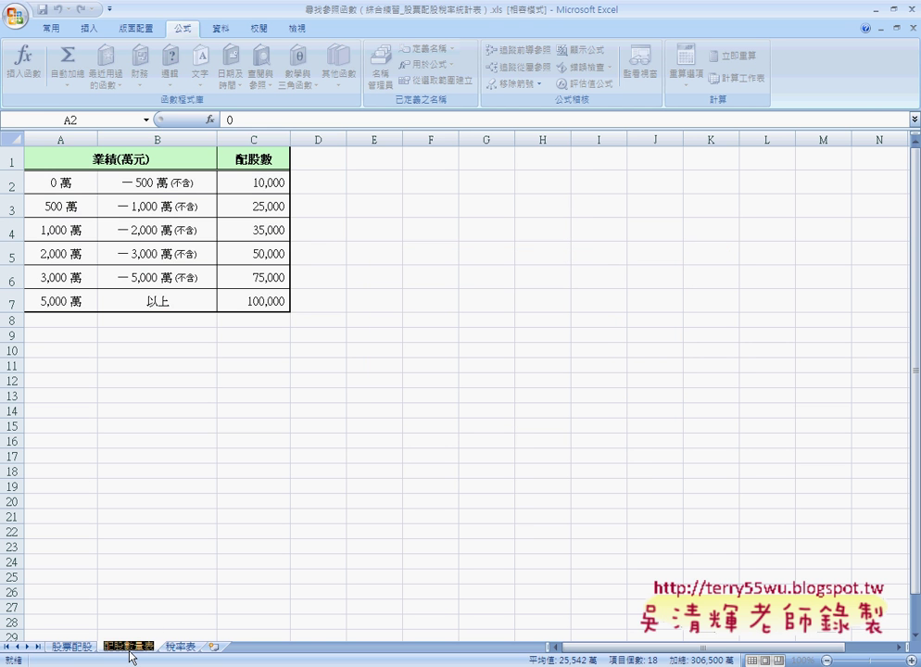
# Select A2:C7 and define it as the range name 配股數量表
pyautogui.moveTo(61, 184)
pyautogui.mouseDown()
pyautogui.moveTo(225, 276)
pyautogui.moveTo(225, 300)
pyautogui.mouseUp()
pyautogui.click(428, 51)
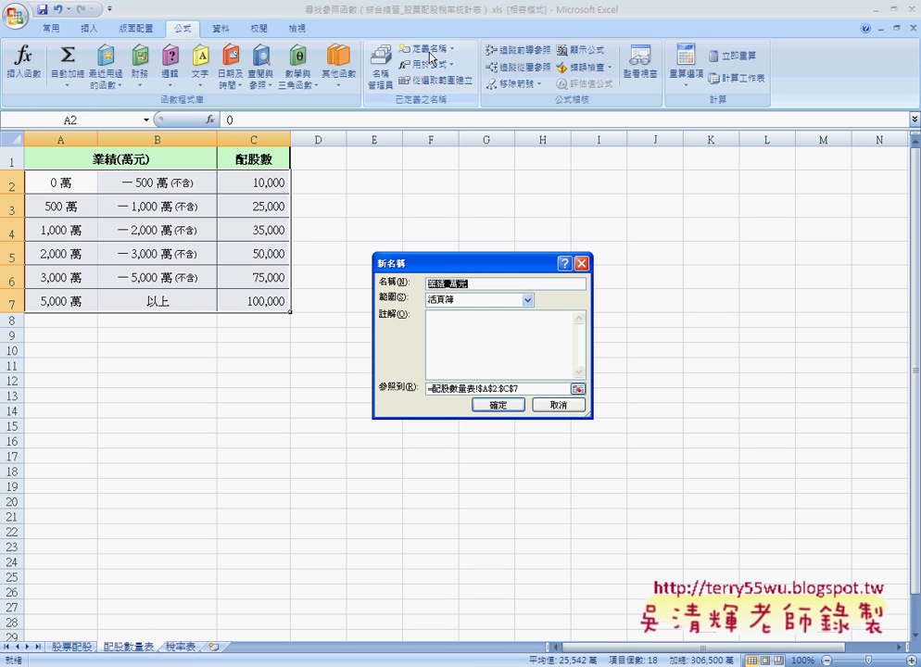
pyautogui.write('配股數量表')
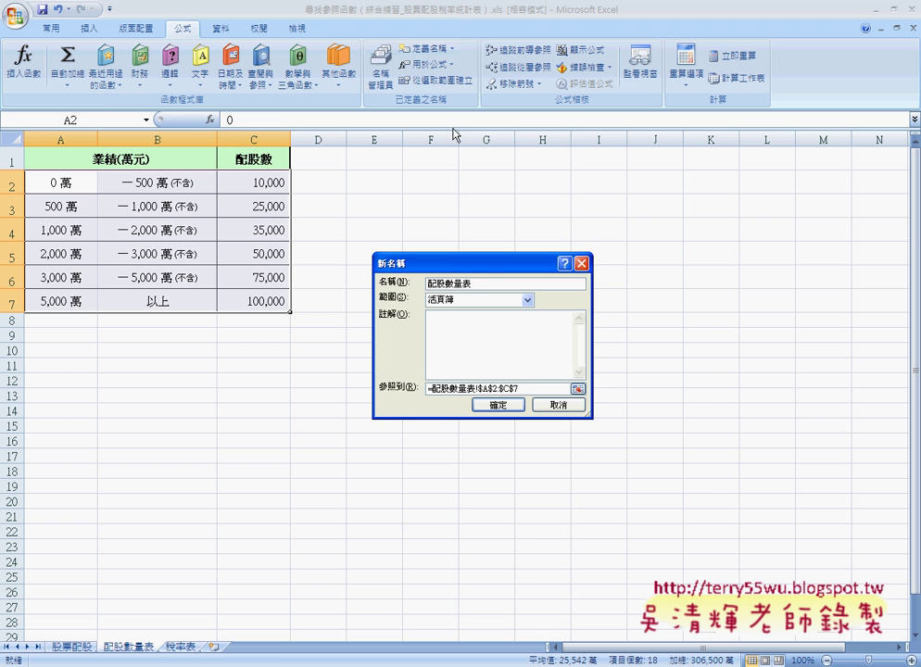
pyautogui.click(500, 404)
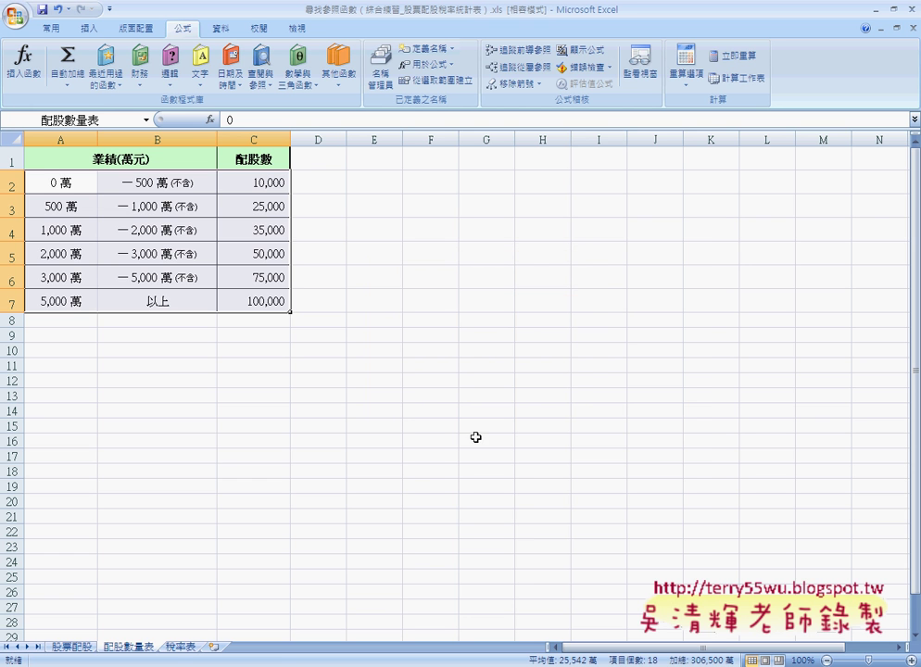
pyautogui.click(180, 647)
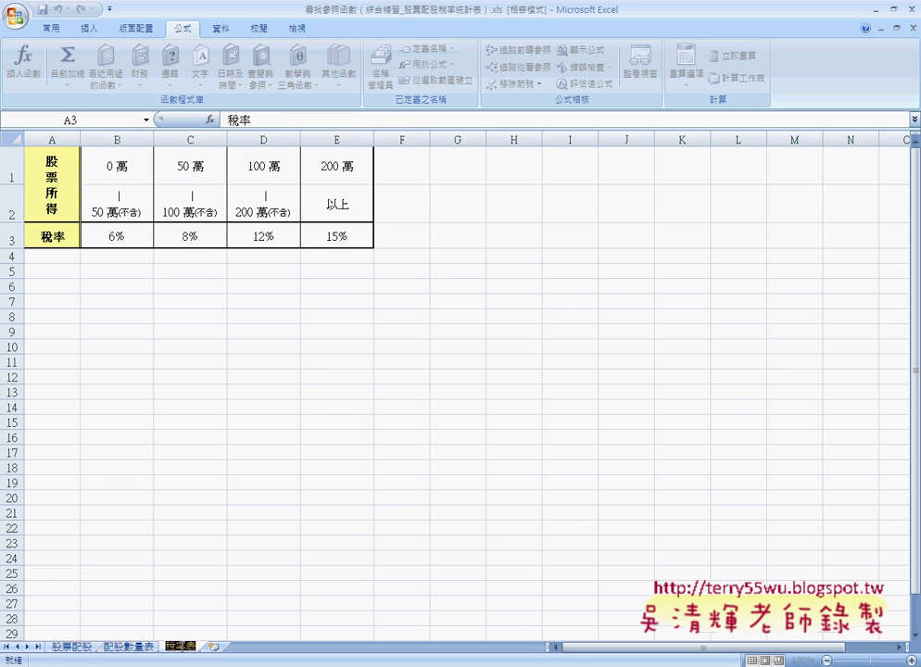
# Select B1:E3 on the 稅率表 sheet and name it 稅率表
pyautogui.moveTo(103, 162); pyautogui.dragTo(328, 246)
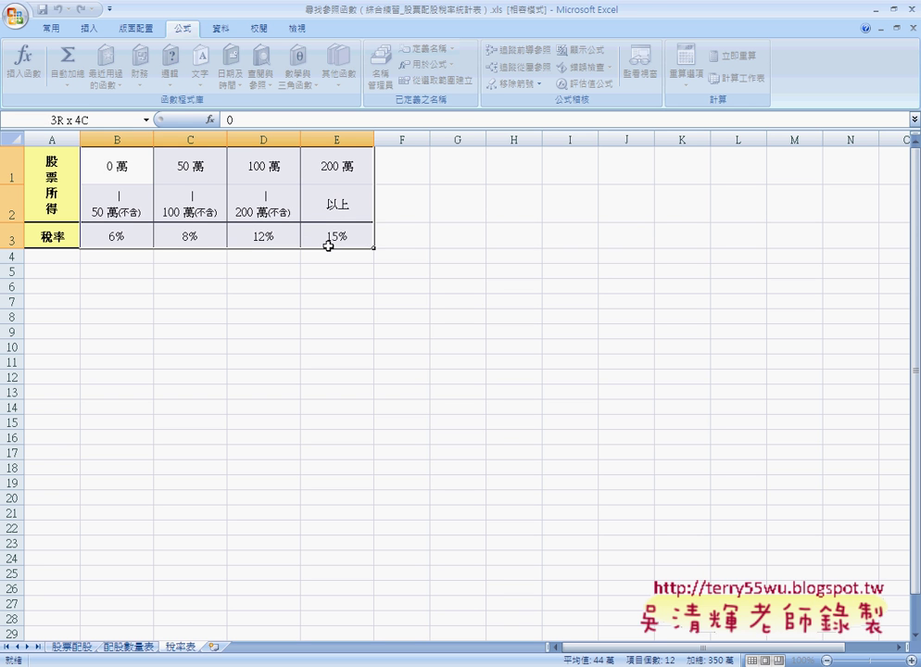
pyautogui.click(405, 47)
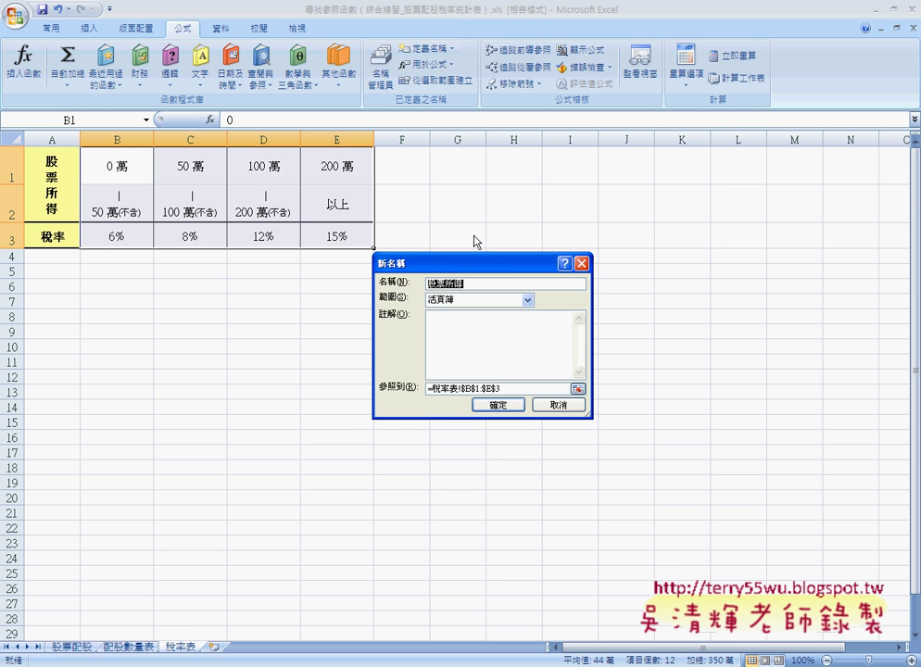
pyautogui.write('稅率表')
pyautogui.click(497, 405)
# Go to the 股票配股 sheet, then switch to the 5尋找與參照函數練習.xls instructions workbook
pyautogui.click(72, 647)
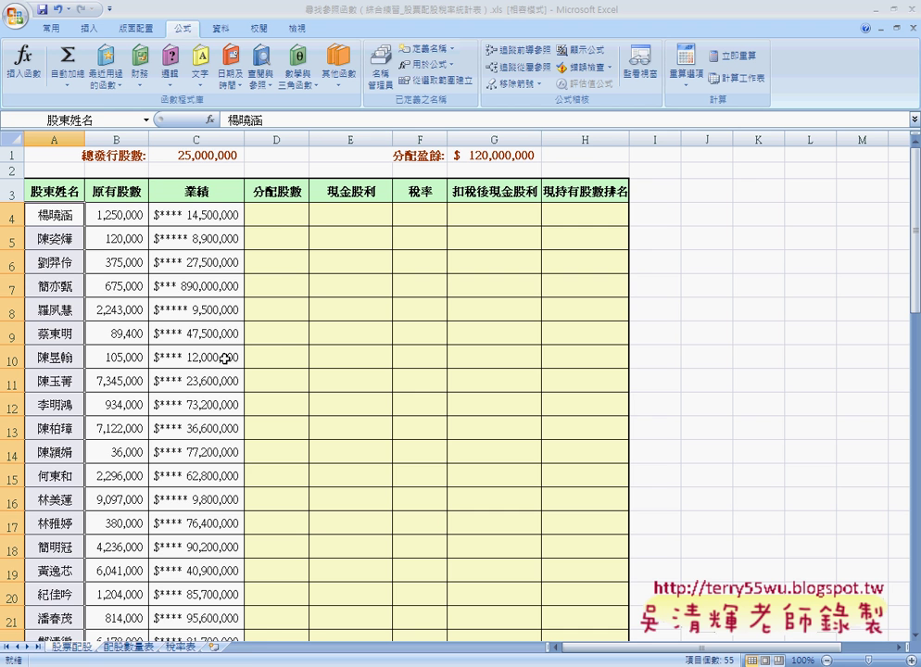
pyautogui.hotkey('ctrl', 'F6')
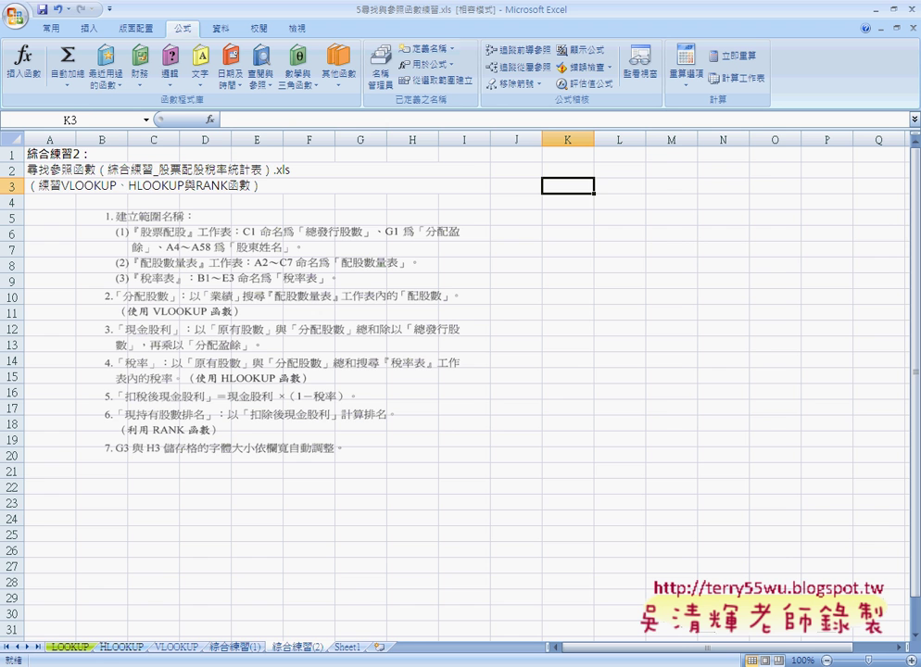
# Return to the dividend workbook and select cell D4 in the 分配股數 column
pyautogui.hotkey('ctrl', 'Tab')
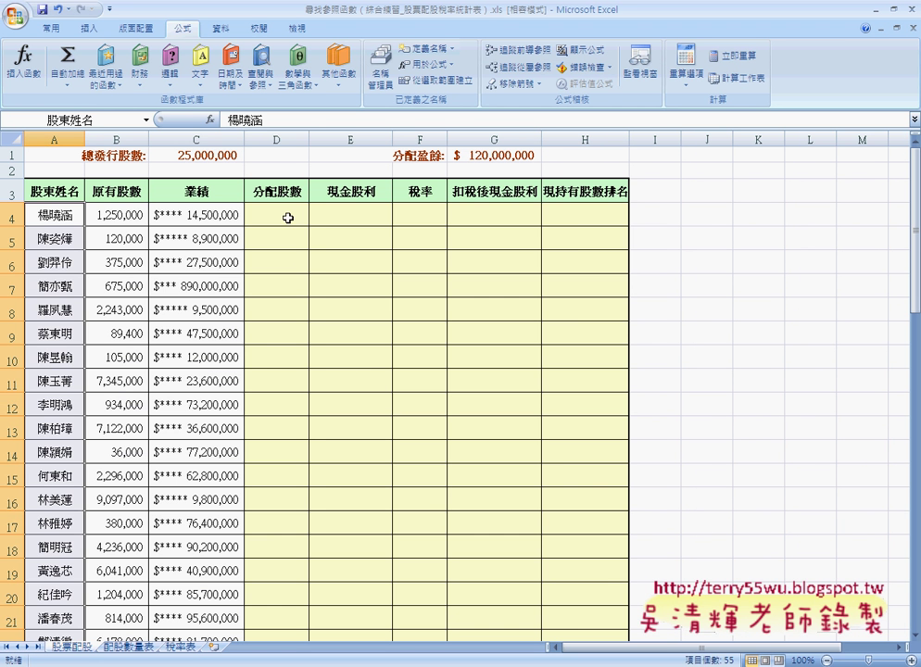
pyautogui.click(288, 218)
pyautogui.click(204, 218)
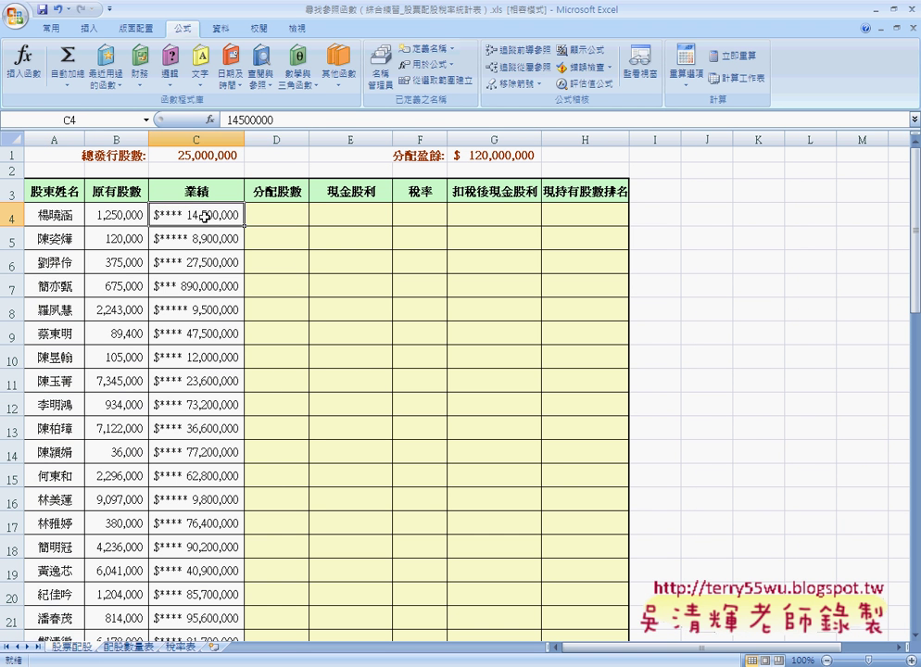
pyautogui.click(276, 218)
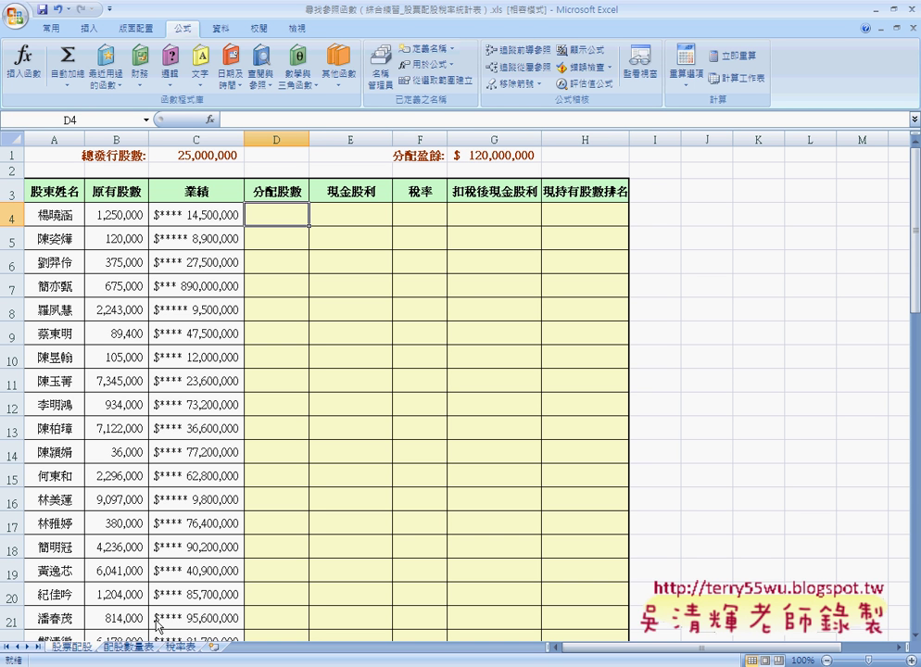
pyautogui.click(132, 649)
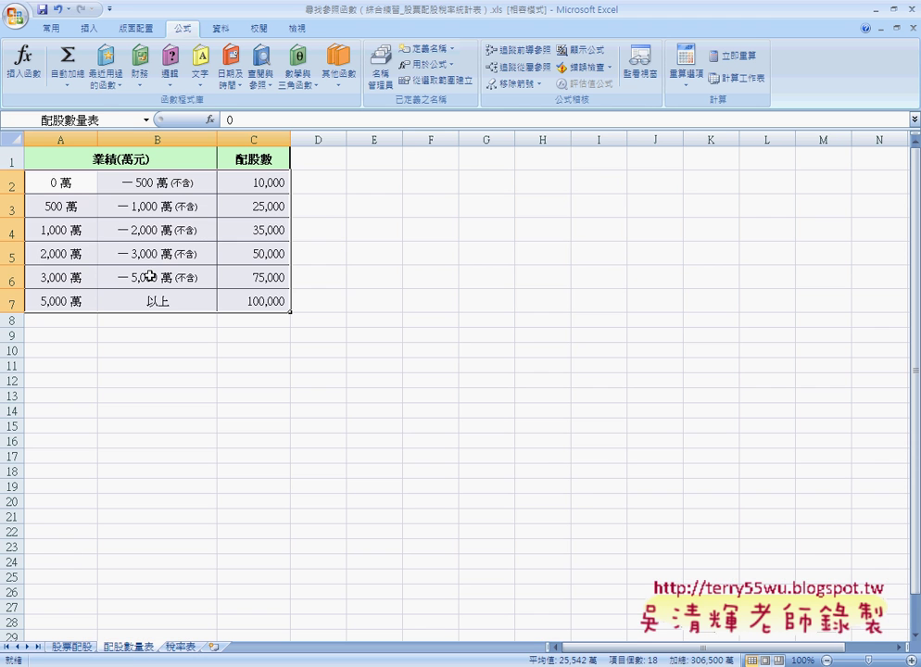
pyautogui.moveTo(59, 234); pyautogui.dragTo(213, 235)
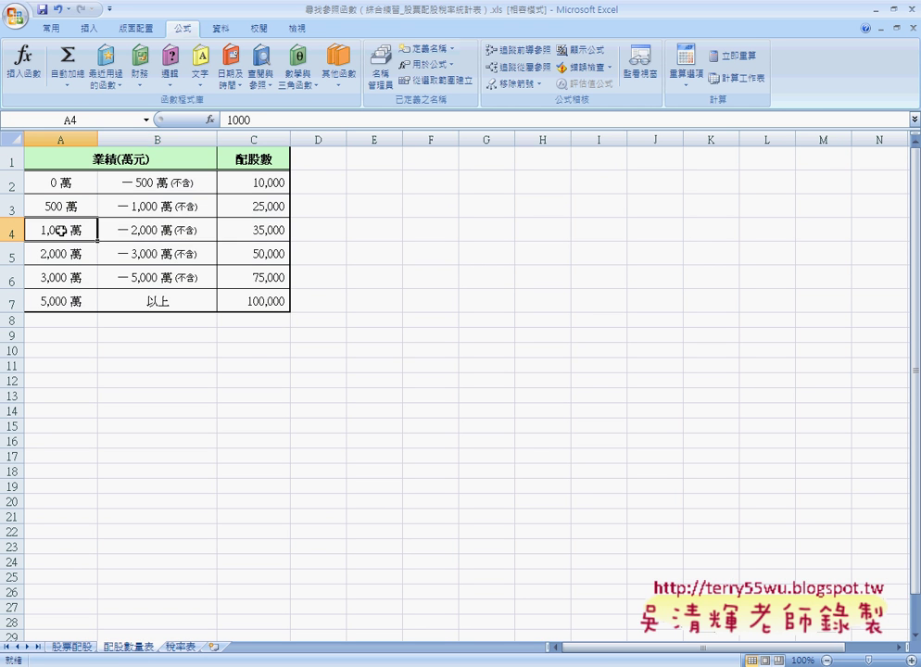
pyautogui.click(265, 233)
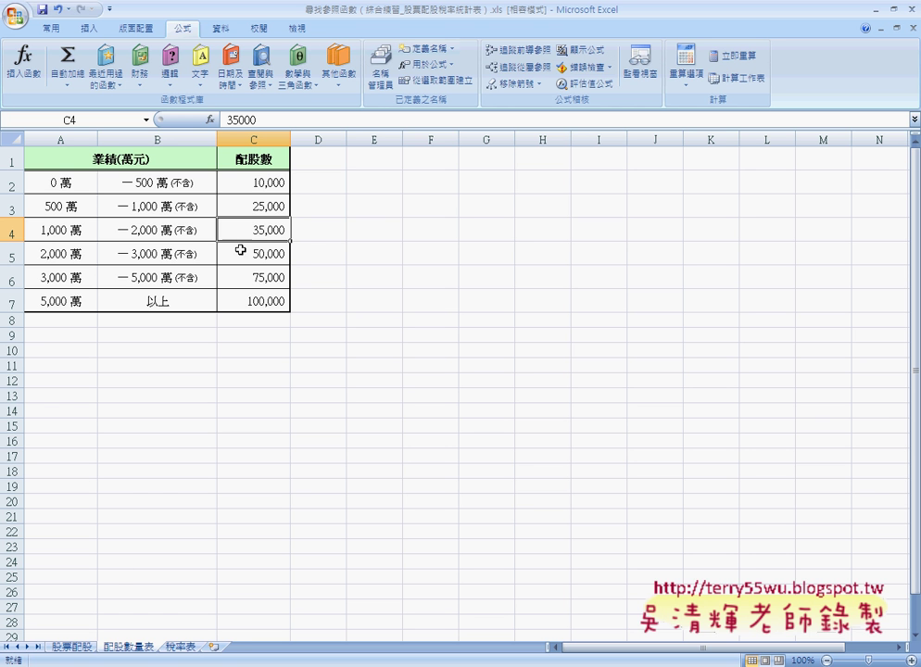
pyautogui.click(78, 649)
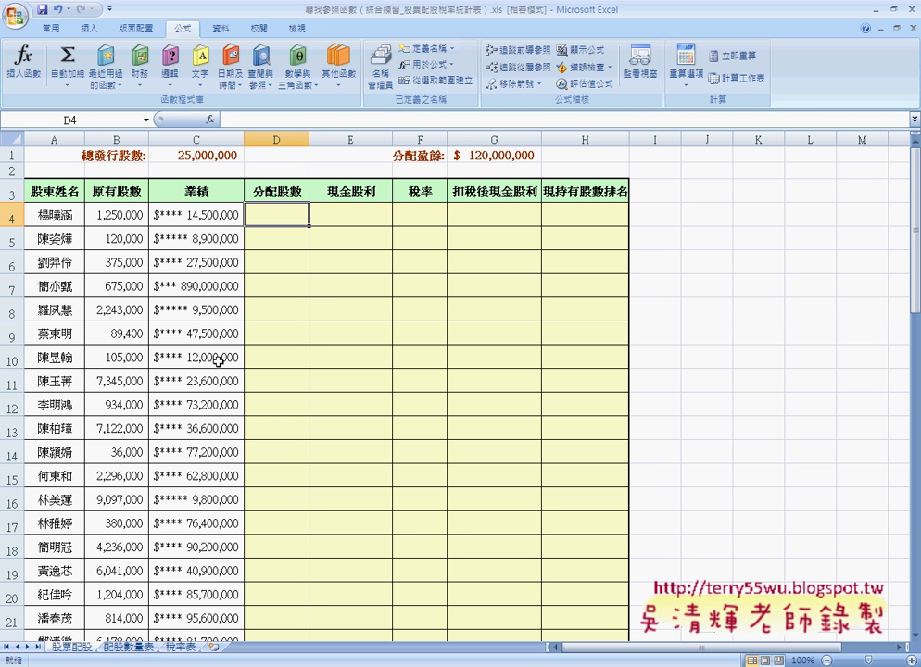
pyautogui.click(135, 651)
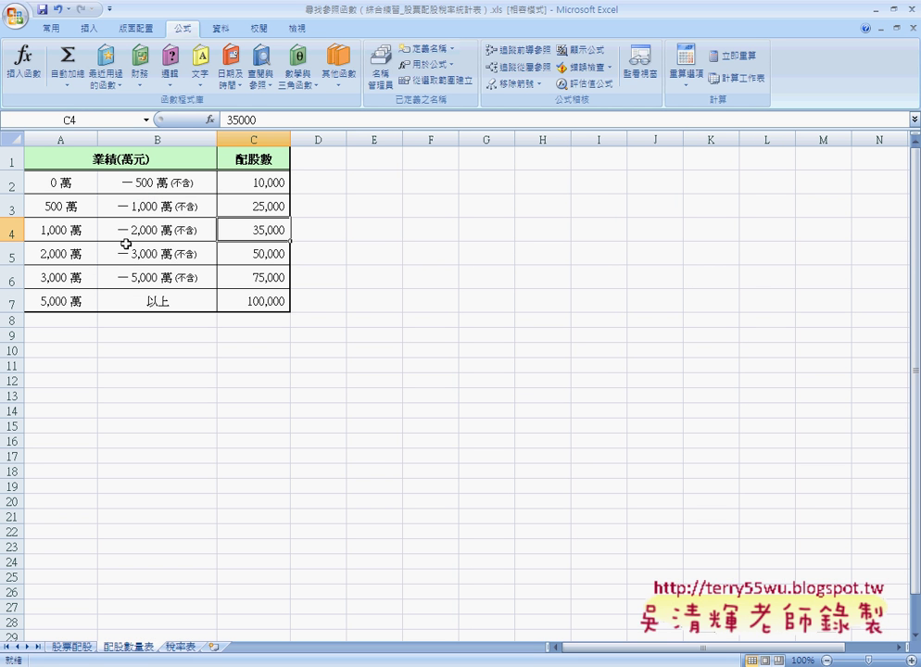
pyautogui.click(74, 649)
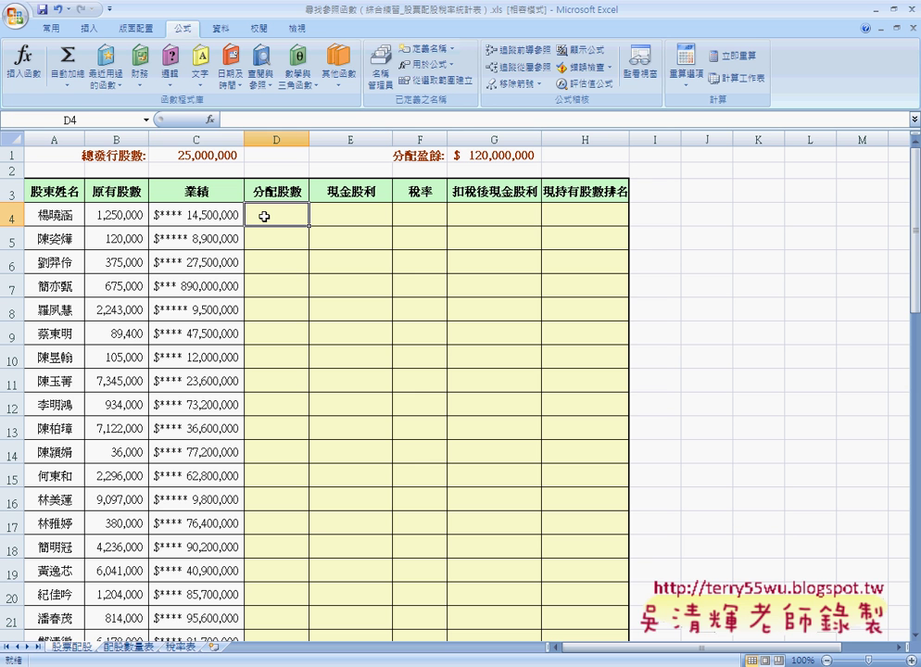
# Insert a VLOOKUP in D4 with lookup value C4/10000
pyautogui.click(209, 121)
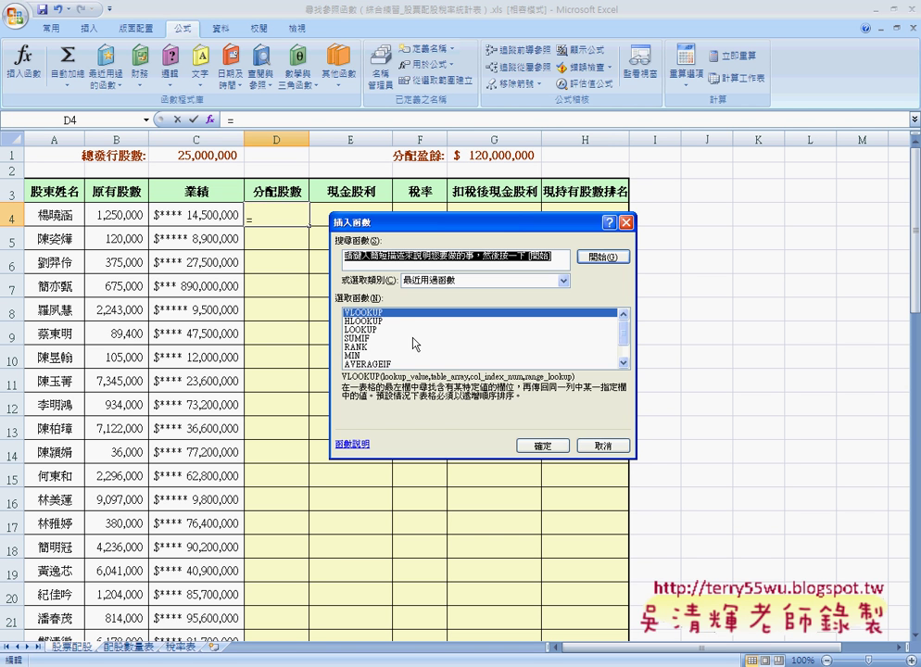
pyautogui.click(545, 446)
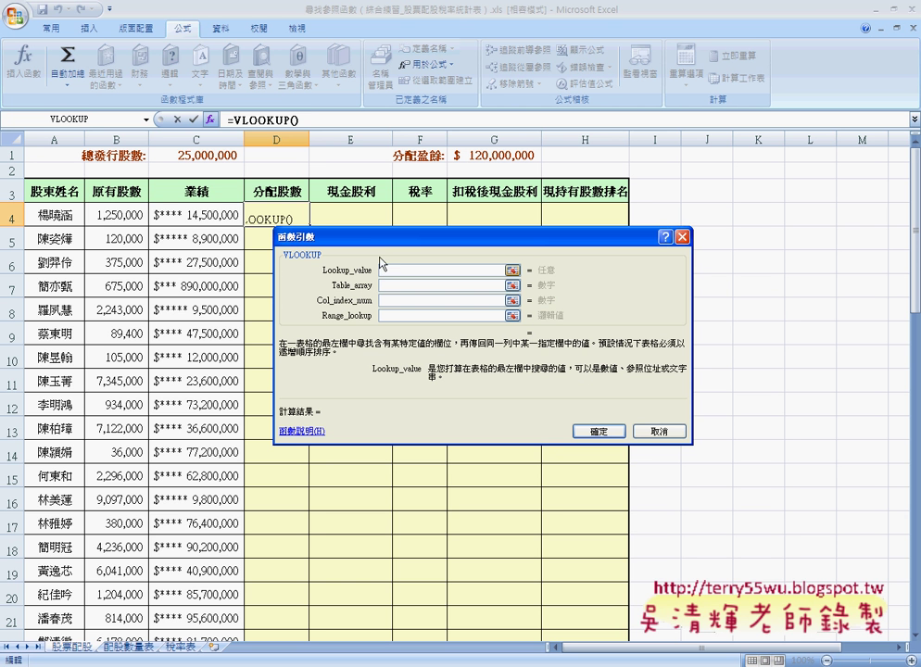
pyautogui.click(197, 215)
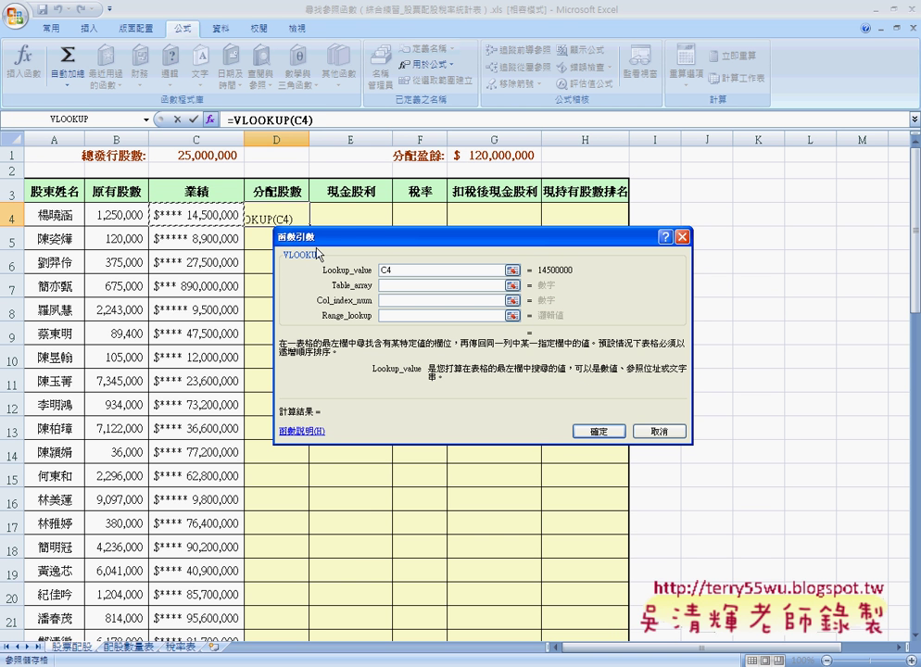
pyautogui.write('/')
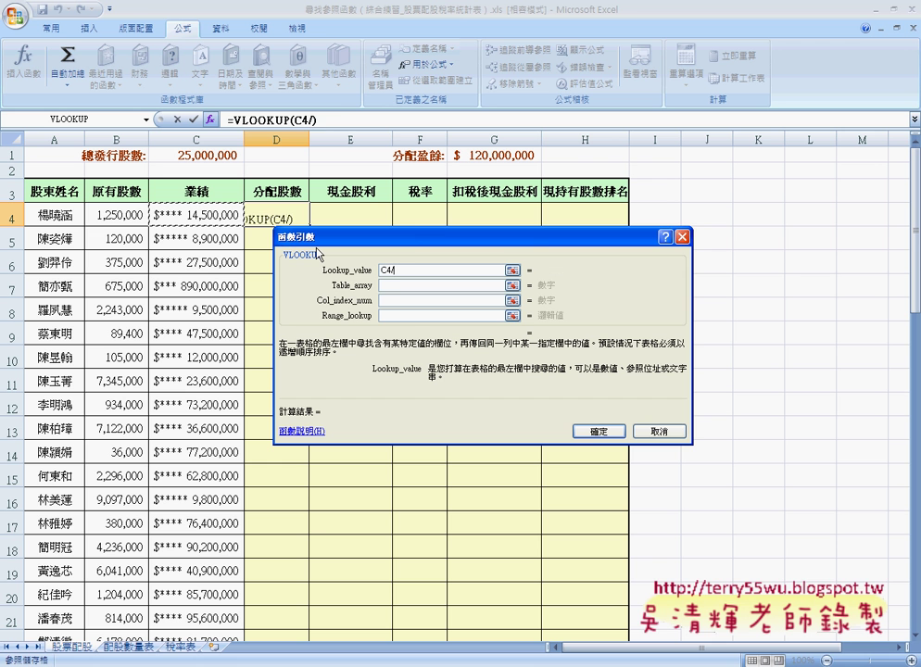
pyautogui.write('10000')
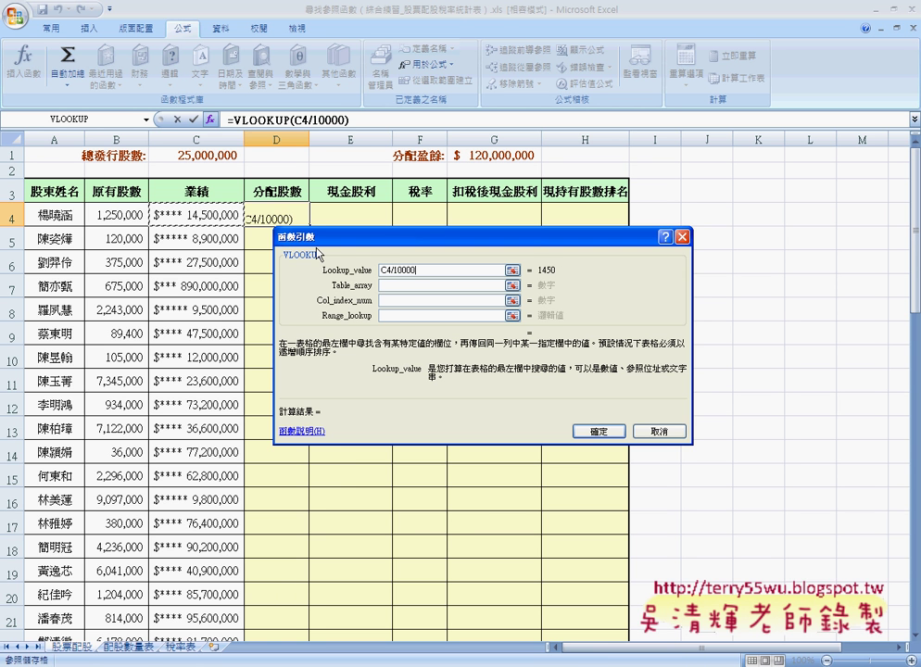
# Set the VLOOKUP table array to the 配股數量表 named range using F3
pyautogui.click(382, 286)
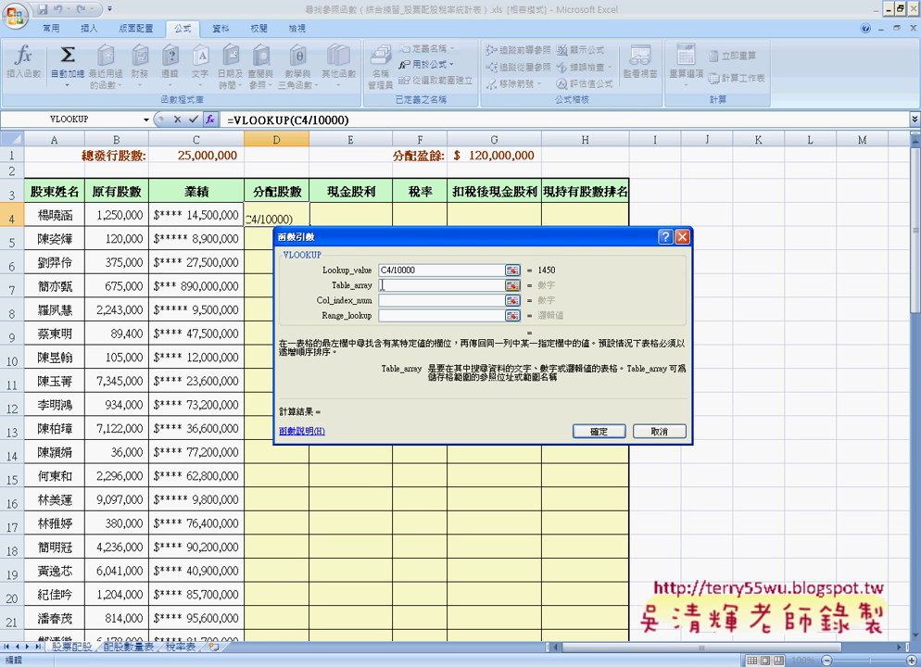
pyautogui.press('F3')
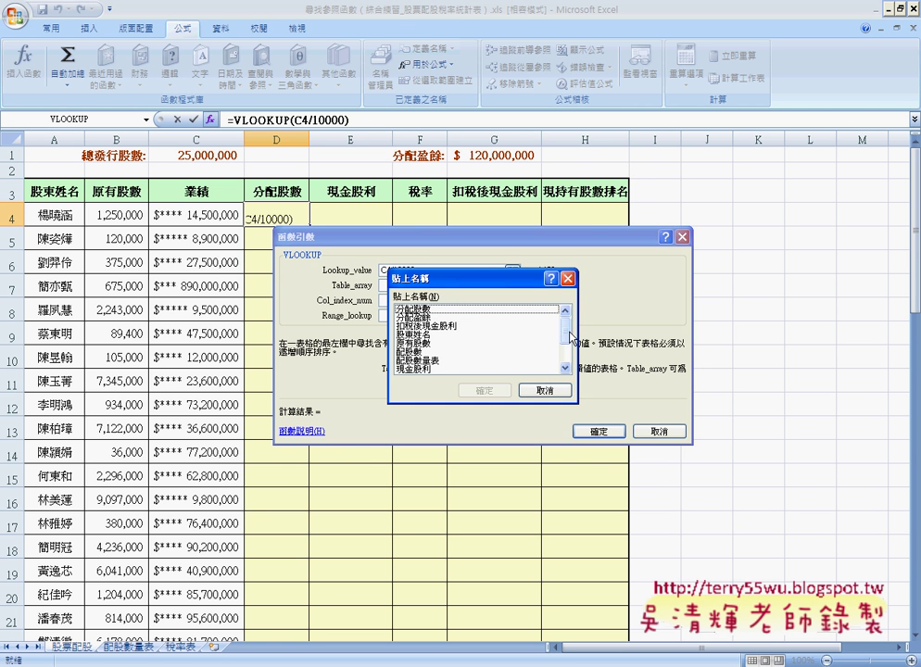
pyautogui.moveTo(566, 329); pyautogui.dragTo(568, 355)
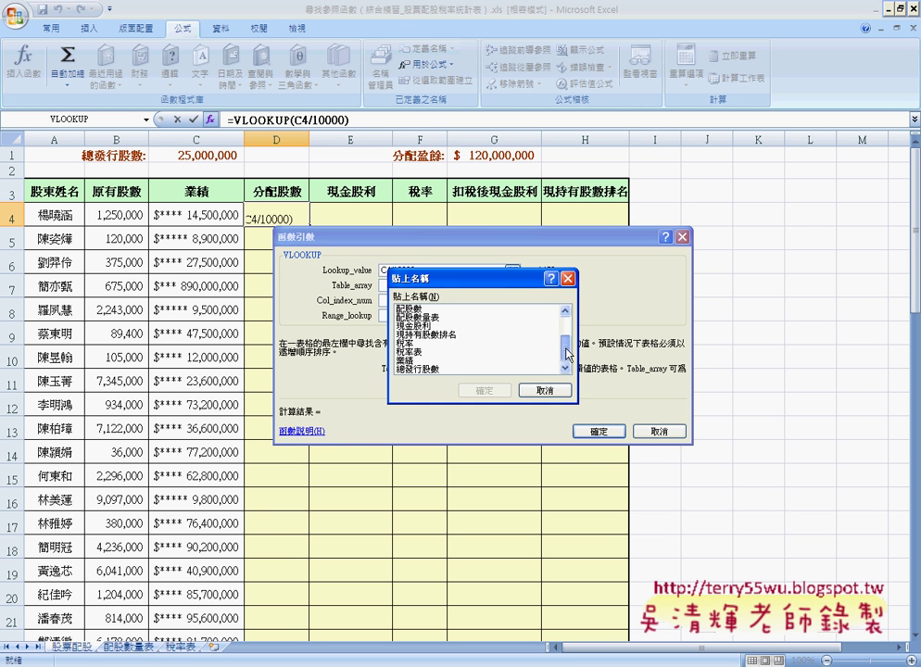
pyautogui.click(421, 317)
pyautogui.press('Return')
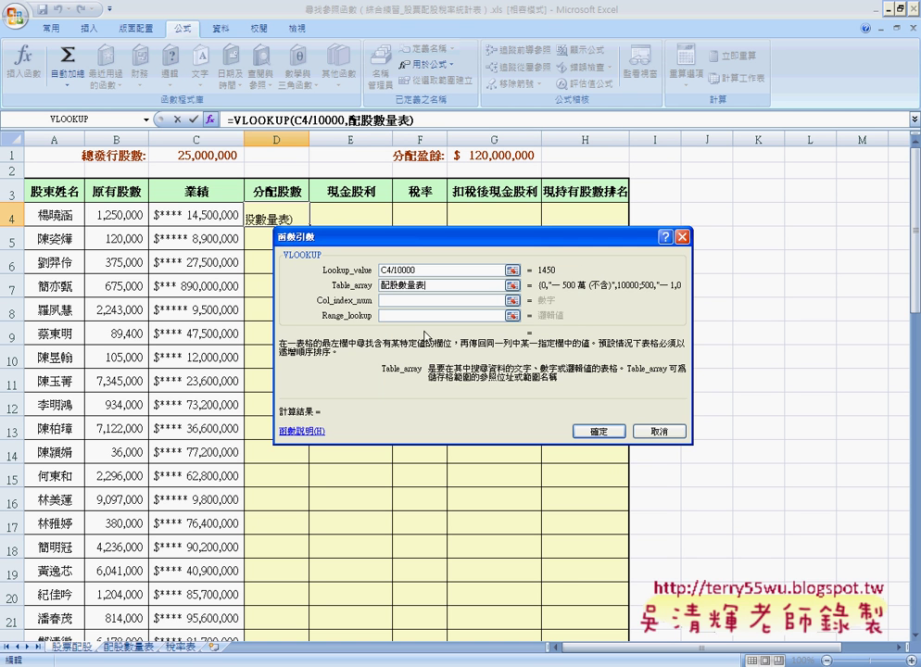
# Finish =VLOOKUP(C4/10000,配股數量表,3,1) in D4 and fill it down the 分配股數 column
pyautogui.click(416, 300)
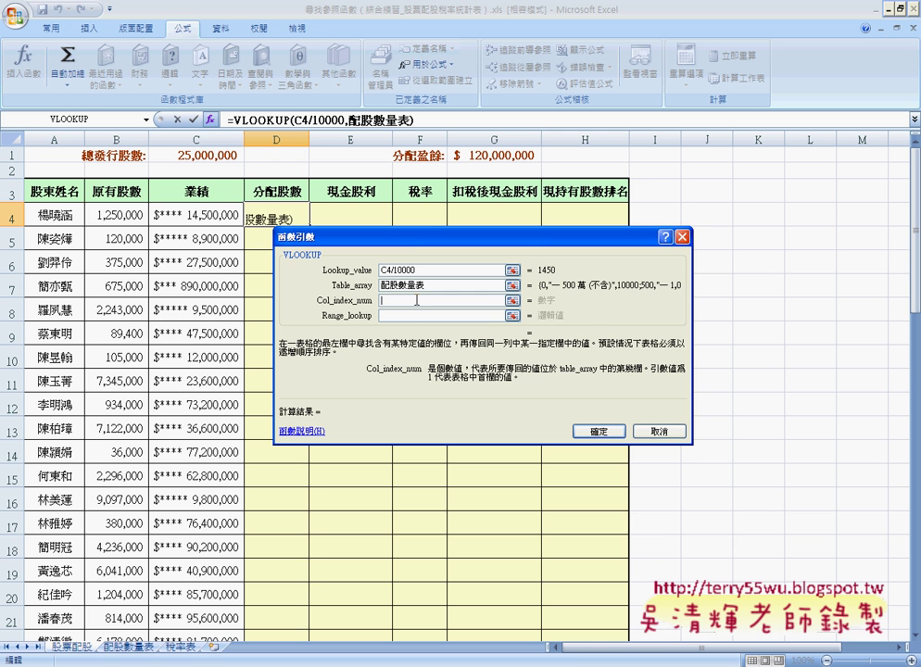
pyautogui.write('3')
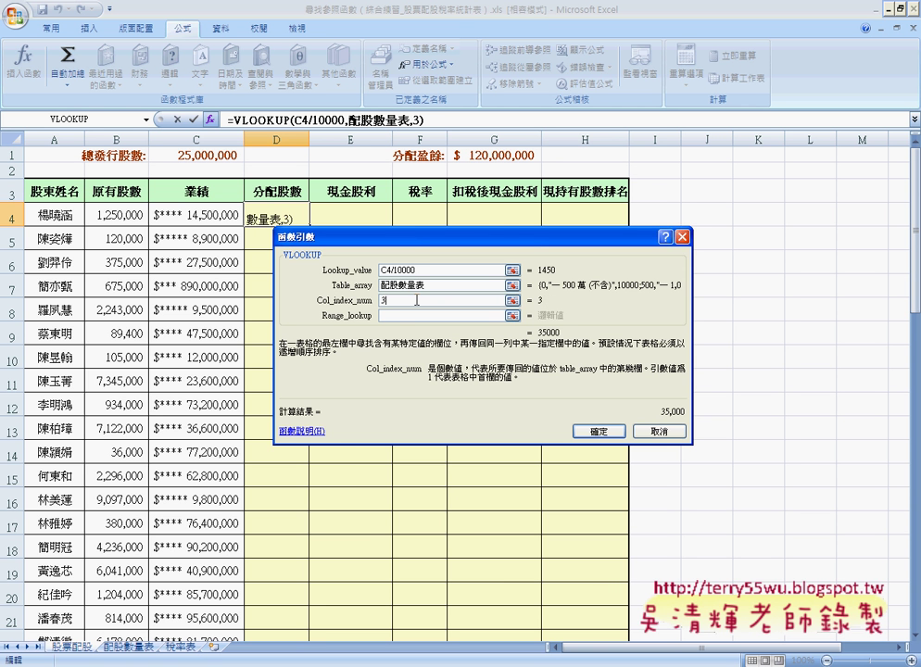
pyautogui.click(401, 317)
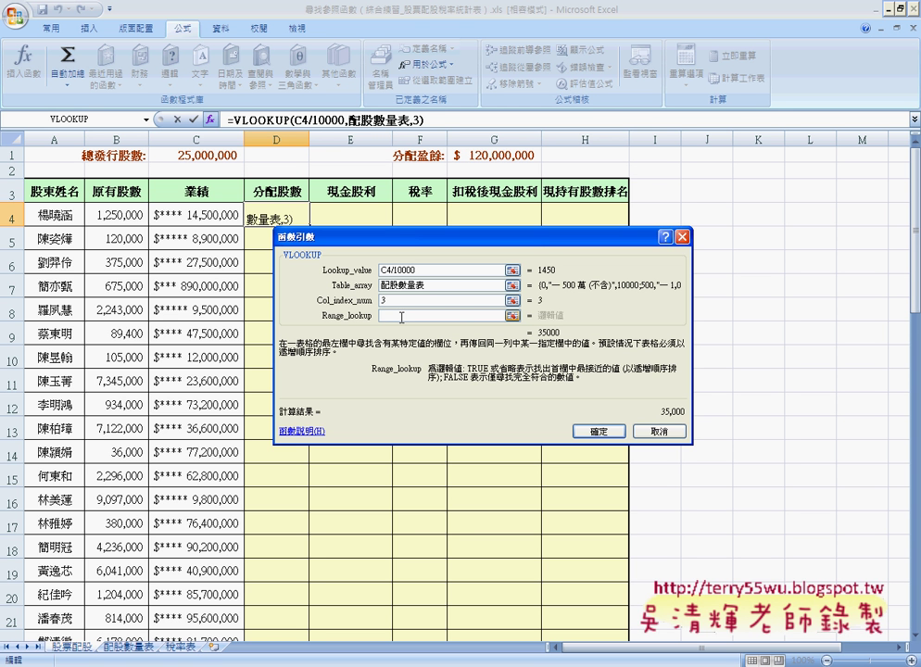
pyautogui.write('1')
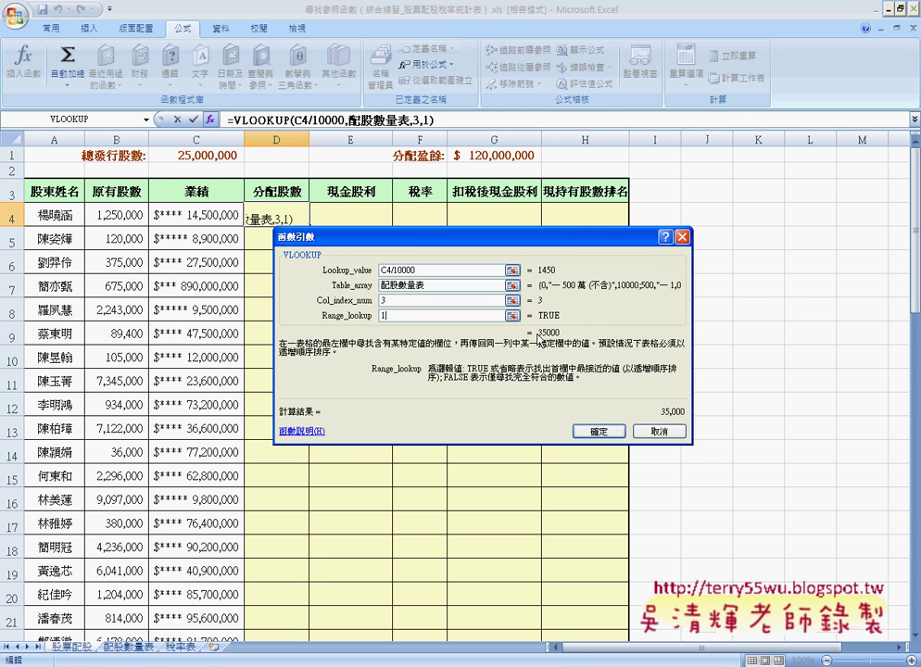
pyautogui.click(594, 431)
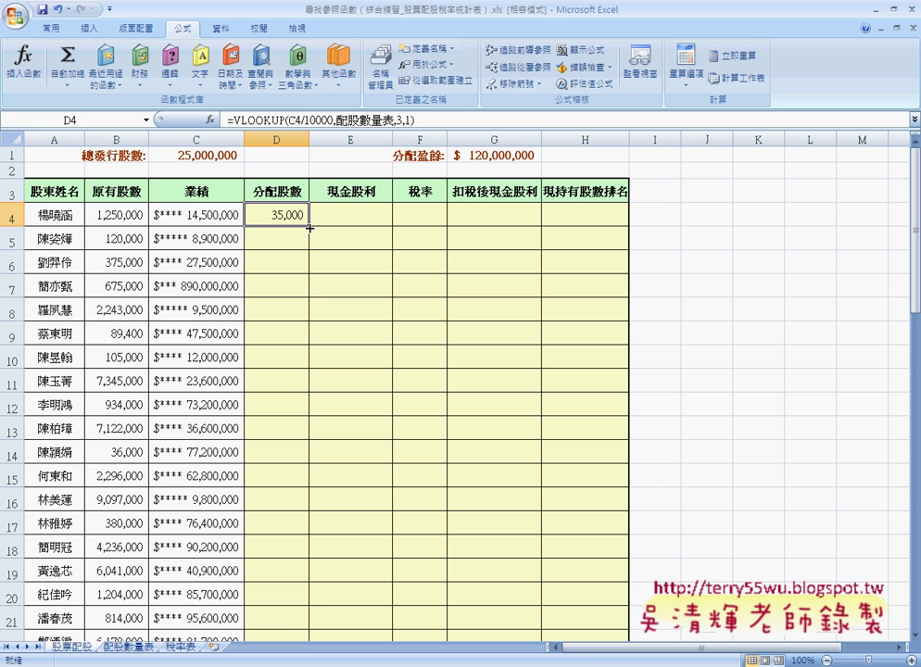
pyautogui.doubleClick(309, 225)
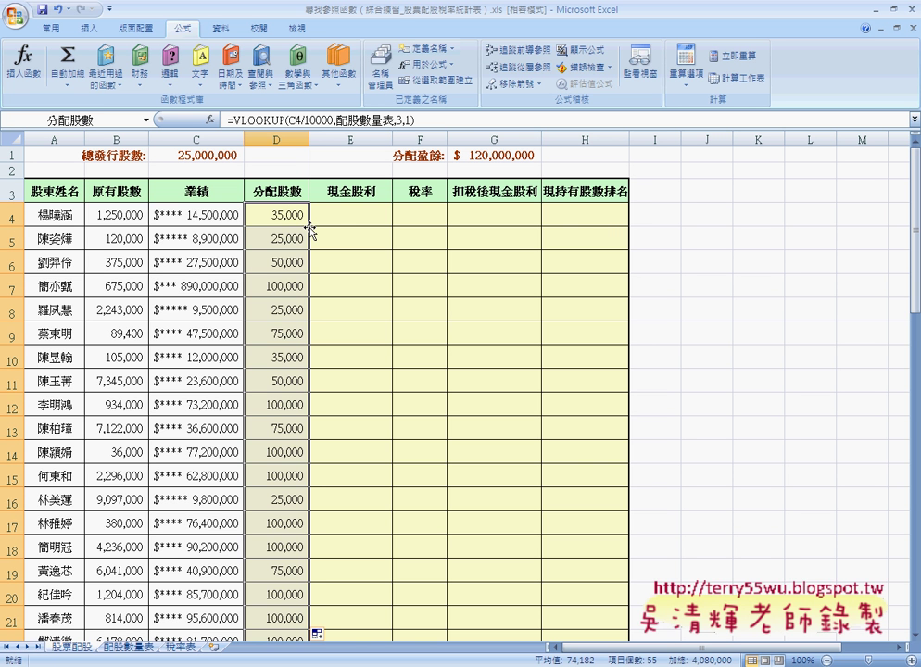
pyautogui.click(344, 216)
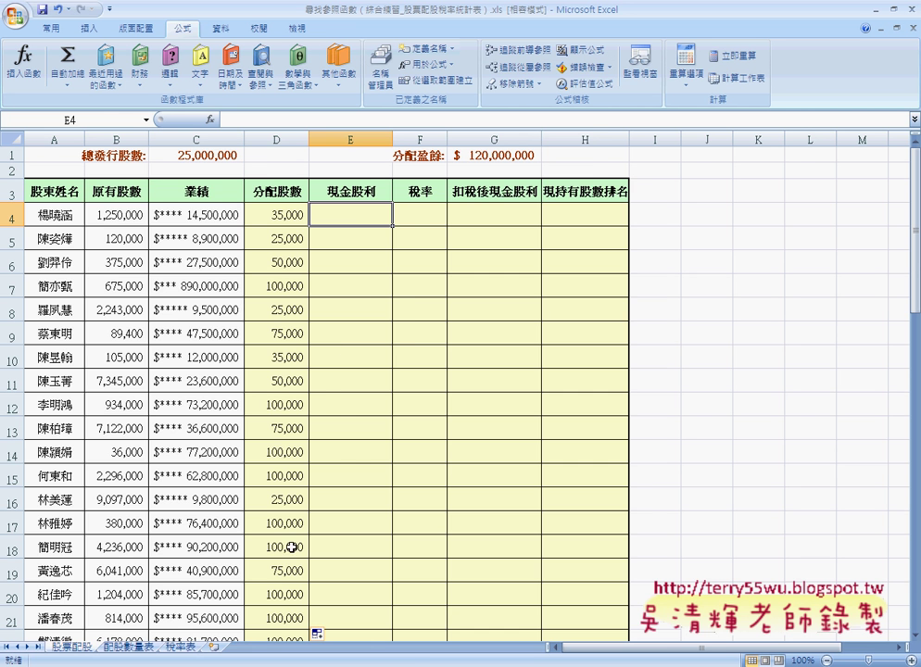
# Review the exercise workbook, then return and start a formula with = in E4
pyautogui.hotkey('ctrl', 'F6')
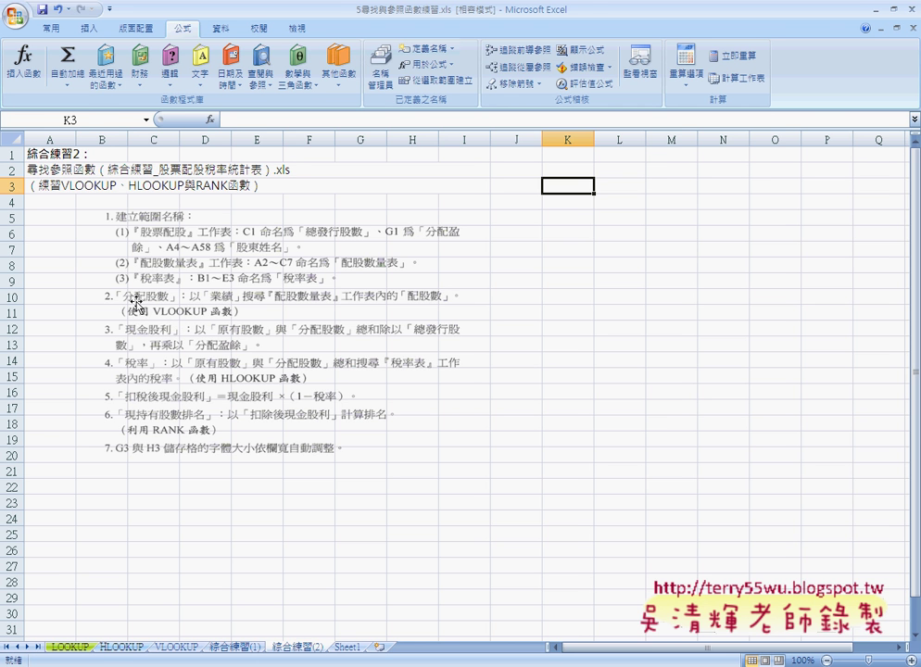
pyautogui.hotkey('ctrl', 'Tab')
pyautogui.click(243, 122)
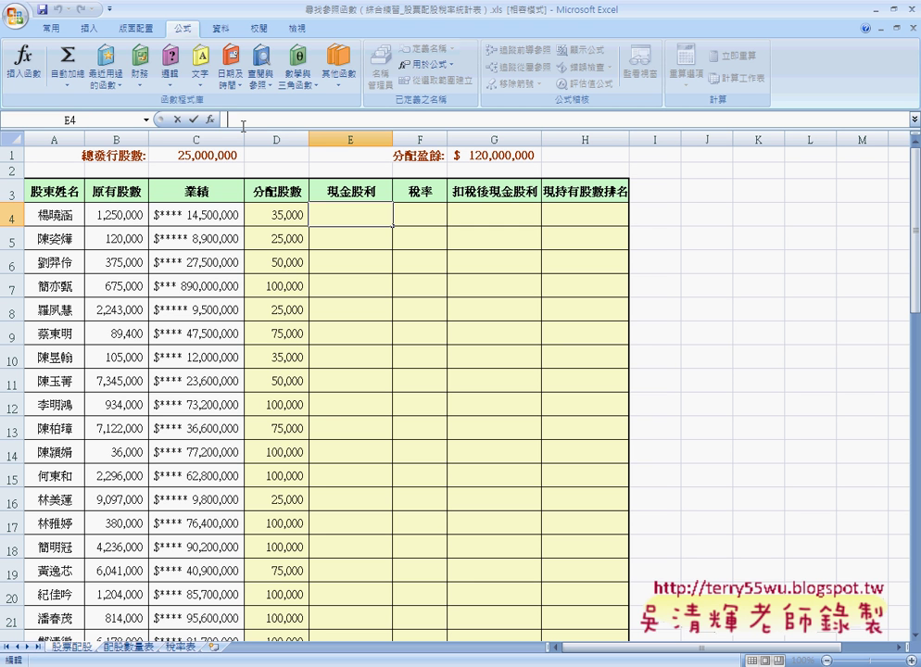
pyautogui.write('=')
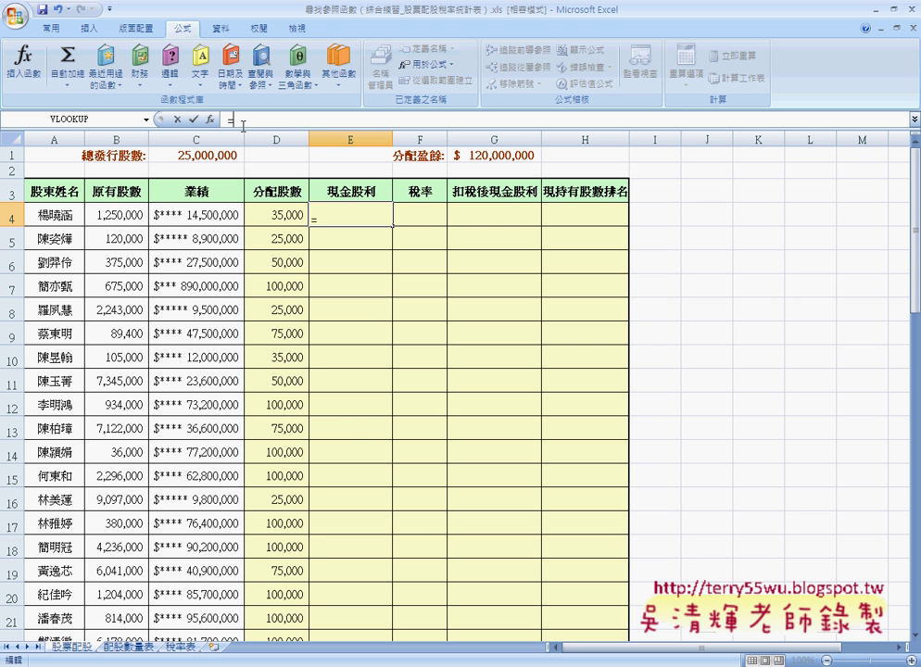